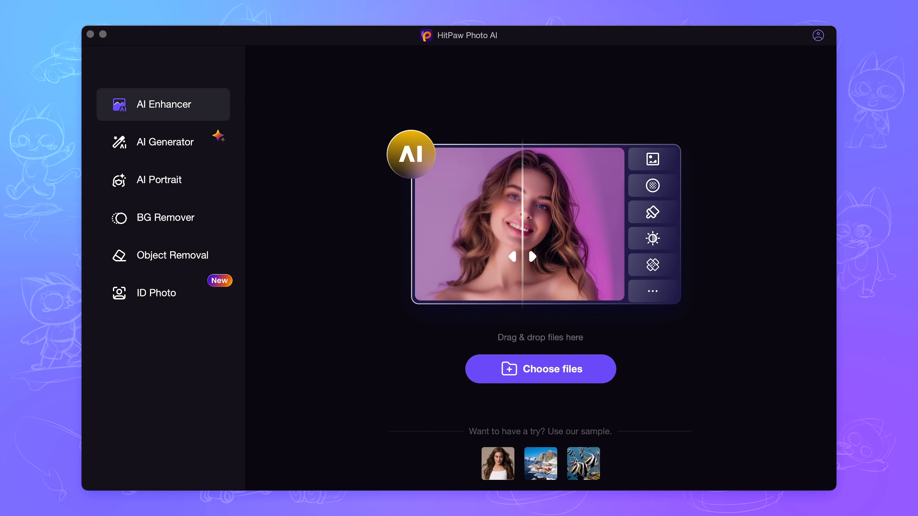
# Step: Drag portrait 1.jpg from the Yellow-tagged Finder folder into HitPaw Photo AI
pyautogui.moveTo(917, 55); pyautogui.dragTo(768, 56)
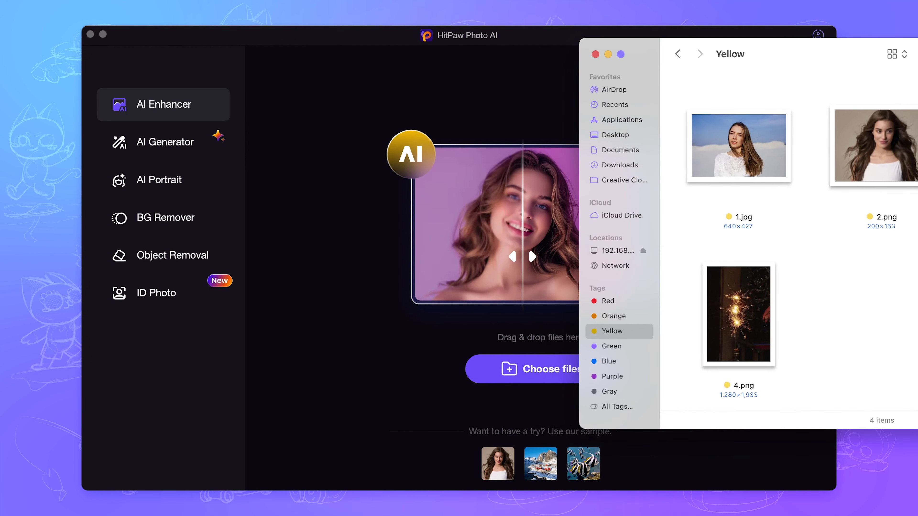
pyautogui.click(761, 167)
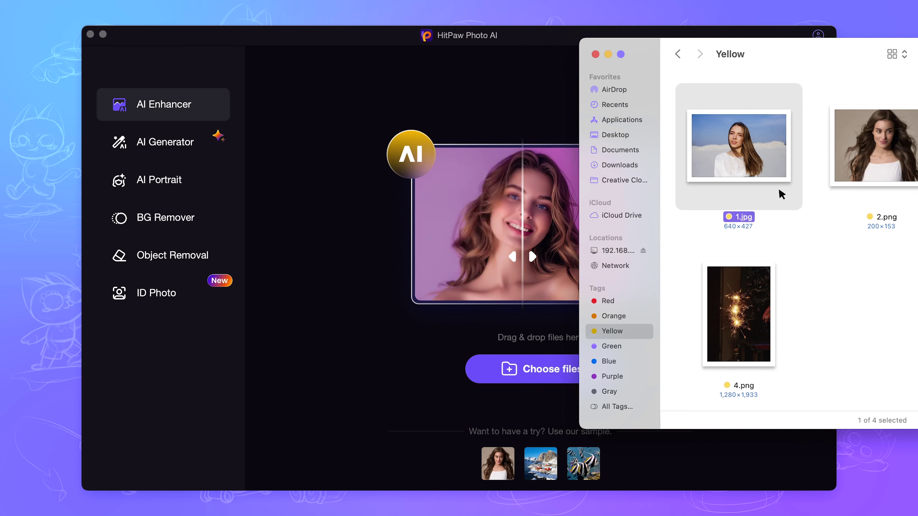
pyautogui.moveTo(781, 193); pyautogui.dragTo(582, 172)
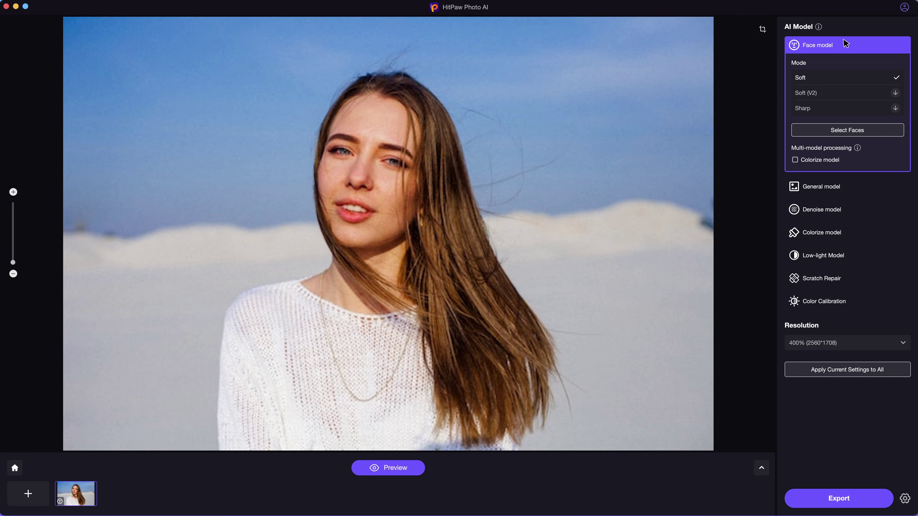
# Step: Try the General, Denoise and Colorize models, then settle on Face in Soft mode at 400%
pyautogui.click(849, 193)
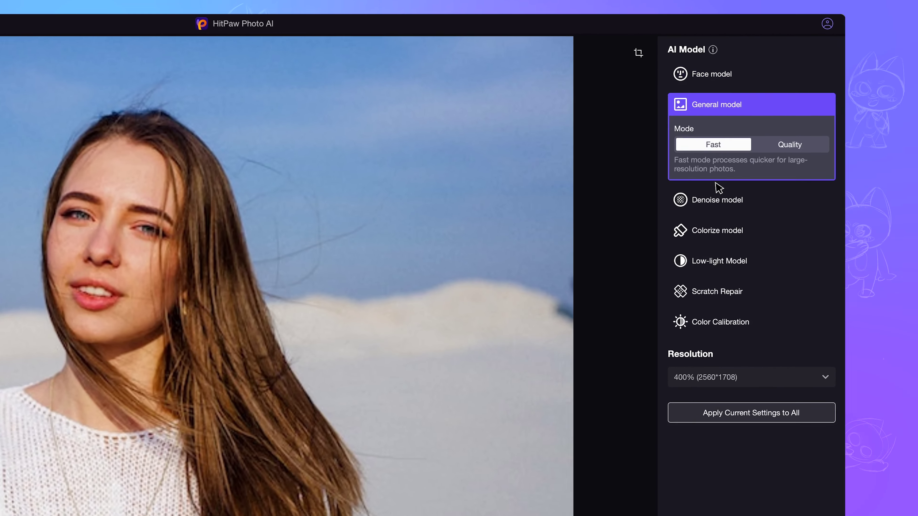
pyautogui.click(819, 141)
pyautogui.click(650, 237)
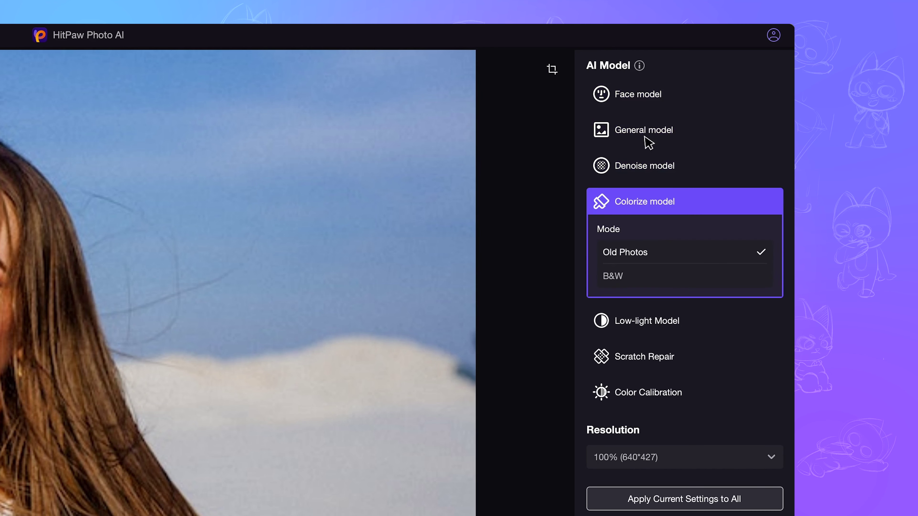
pyautogui.click(638, 96)
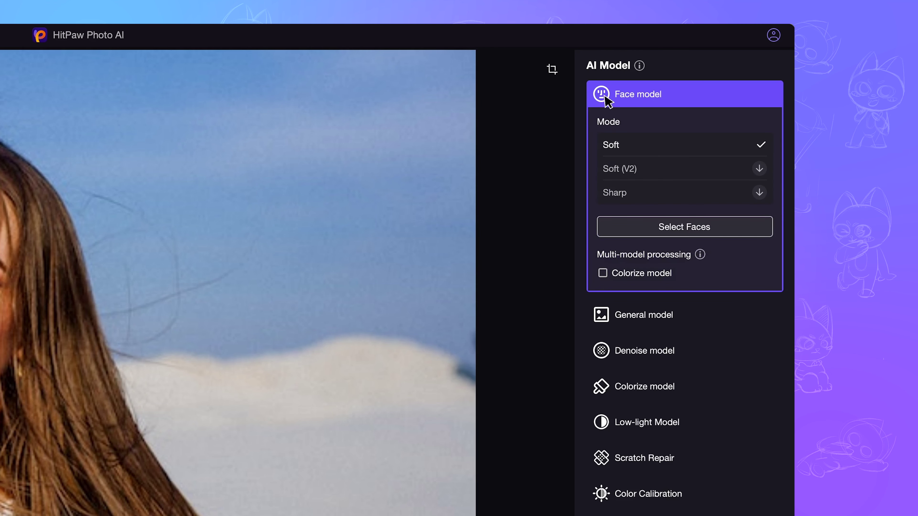
pyautogui.moveTo(608, 99)
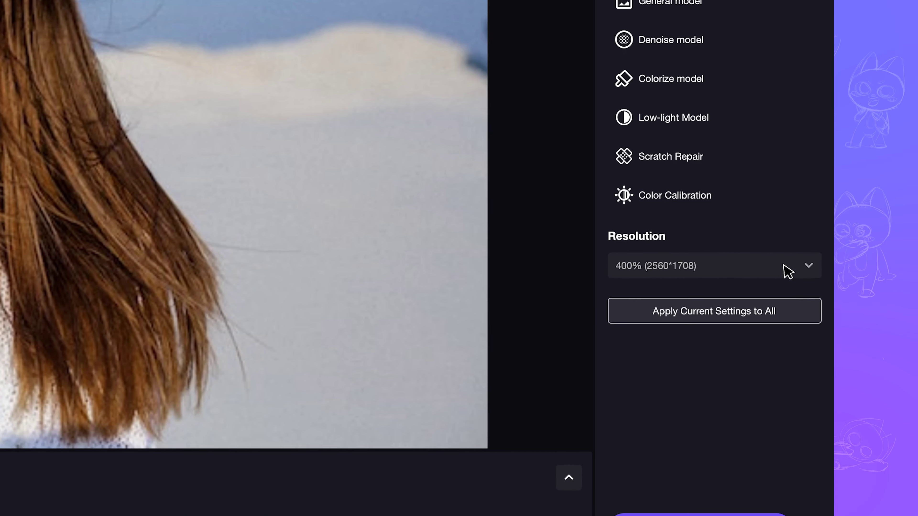
# Step: Set a custom output resolution of 800% (5120×3416) for the portrait
pyautogui.click(819, 294)
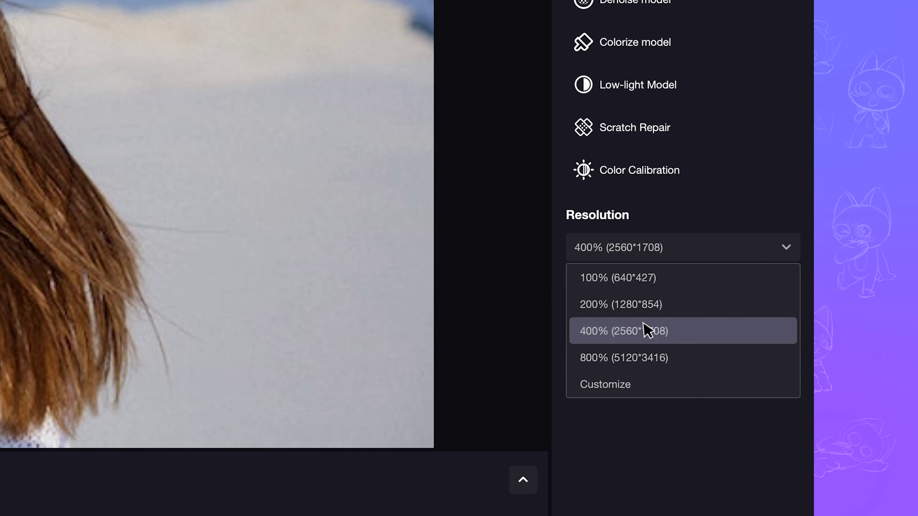
pyautogui.click(655, 386)
pyautogui.doubleClick(630, 289)
pyautogui.write('32000')
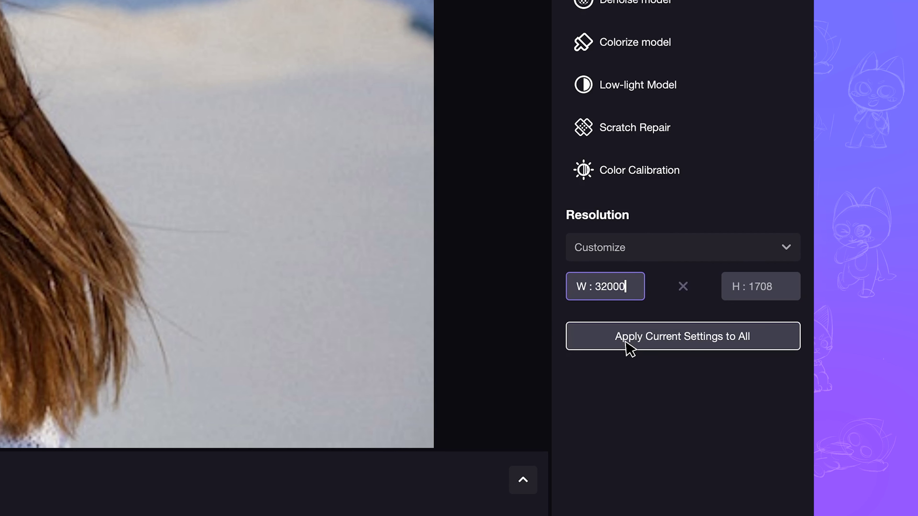
pyautogui.click(627, 344)
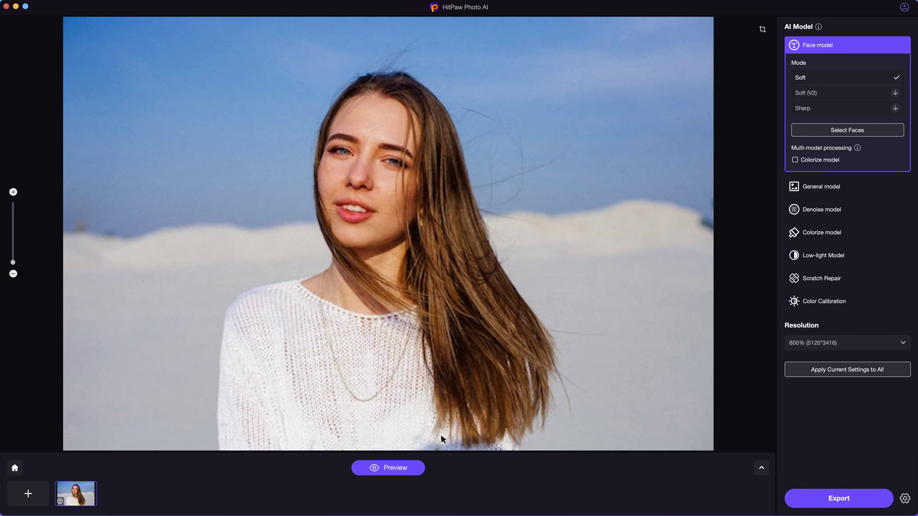
# Step: Preview the Face-model result, compare forehead, lips and sweater, then select 2.png and 3.jpg
pyautogui.click(404, 469)
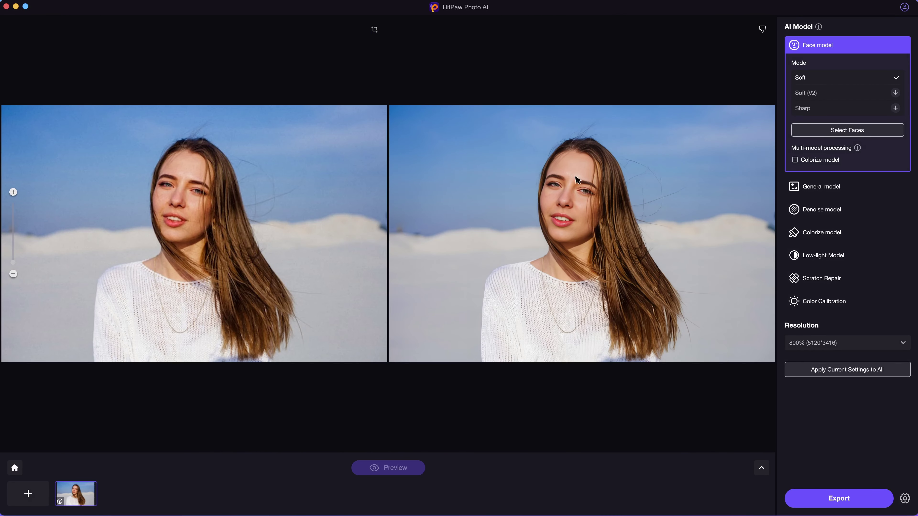
pyautogui.scroll(6, 583, 185)
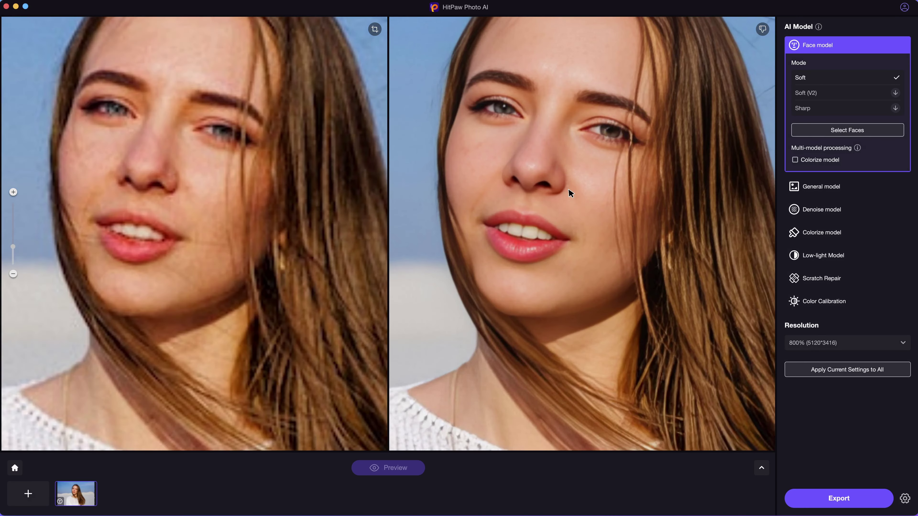
pyautogui.moveTo(572, 188); pyautogui.dragTo(594, 244)
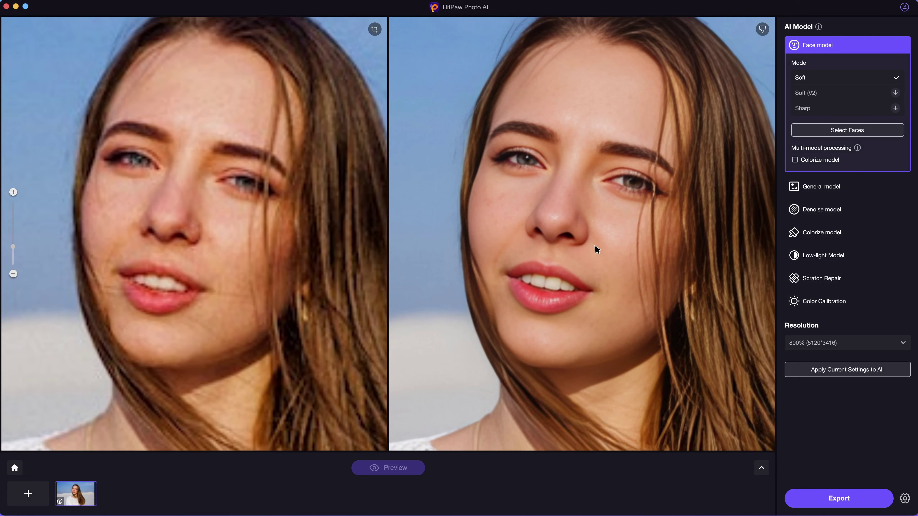
pyautogui.moveTo(682, 260); pyautogui.dragTo(567, 188)
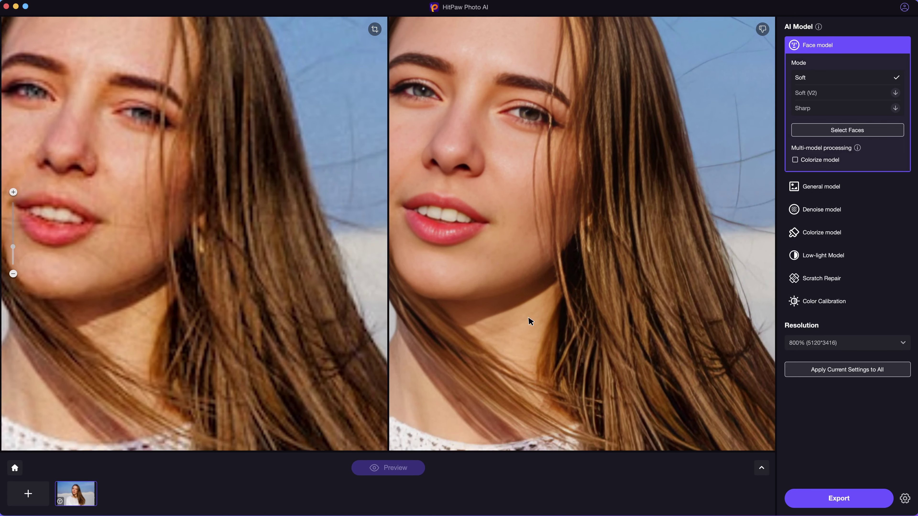
pyautogui.moveTo(529, 322); pyautogui.dragTo(728, 209)
pyautogui.scroll(-6, 610, 398)
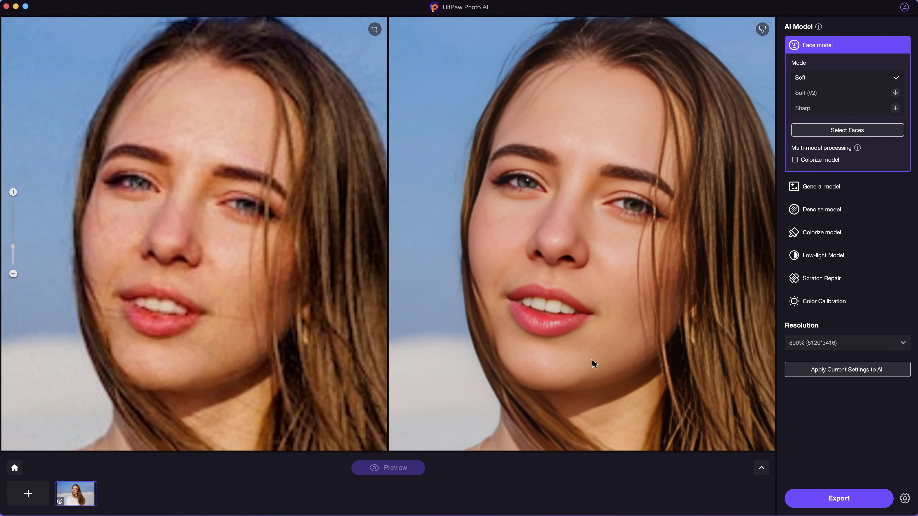
pyautogui.moveTo(816, 267); pyautogui.dragTo(302, 228)
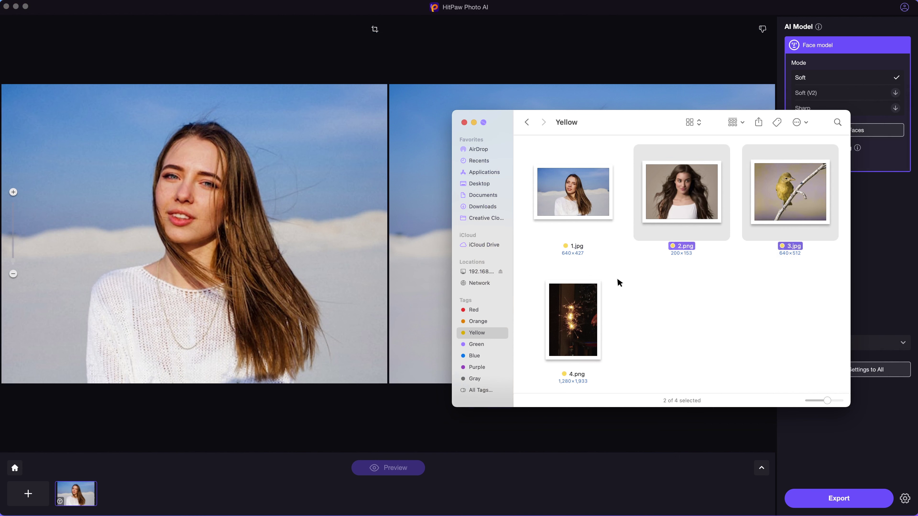
# Step: Add 4.png and inspect its Denoise preview at 200% around the sparkler
pyautogui.keyDown('super'); pyautogui.click(617, 278); pyautogui.keyUp('super')
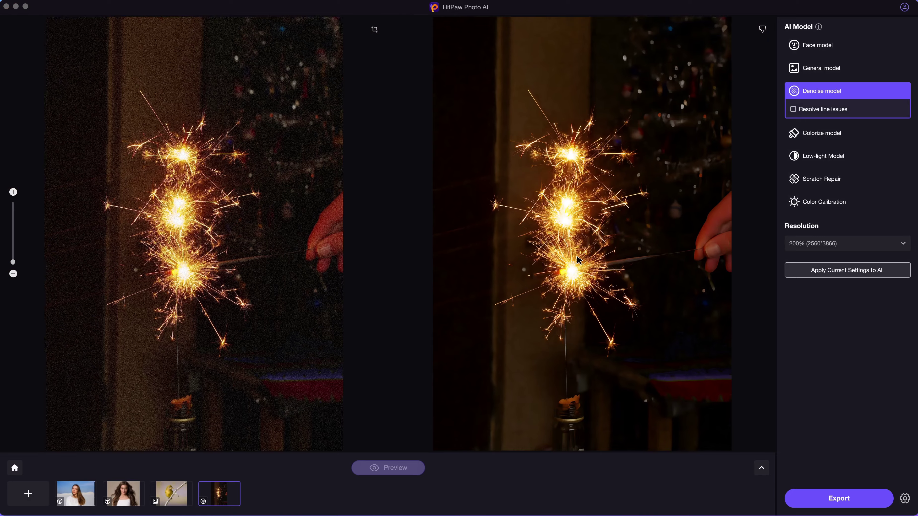
pyautogui.scroll(5, 619, 385)
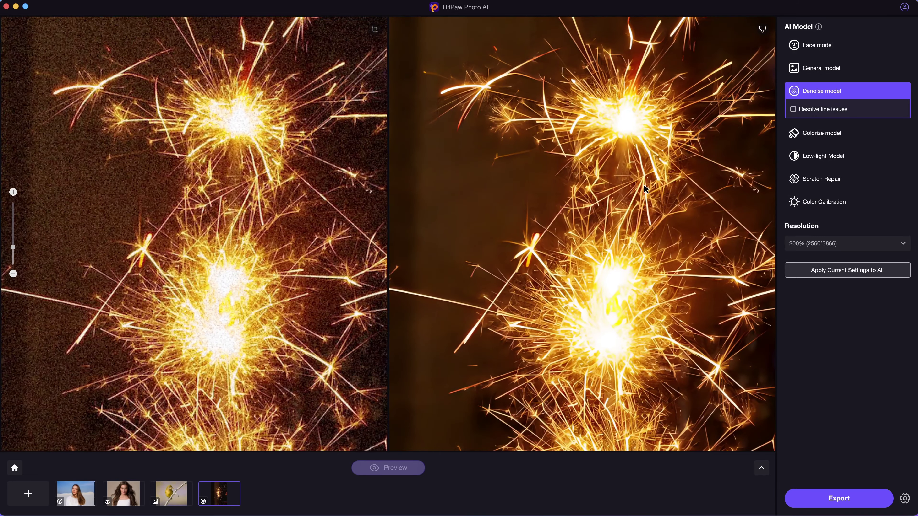
pyautogui.moveTo(645, 188); pyautogui.dragTo(646, 347)
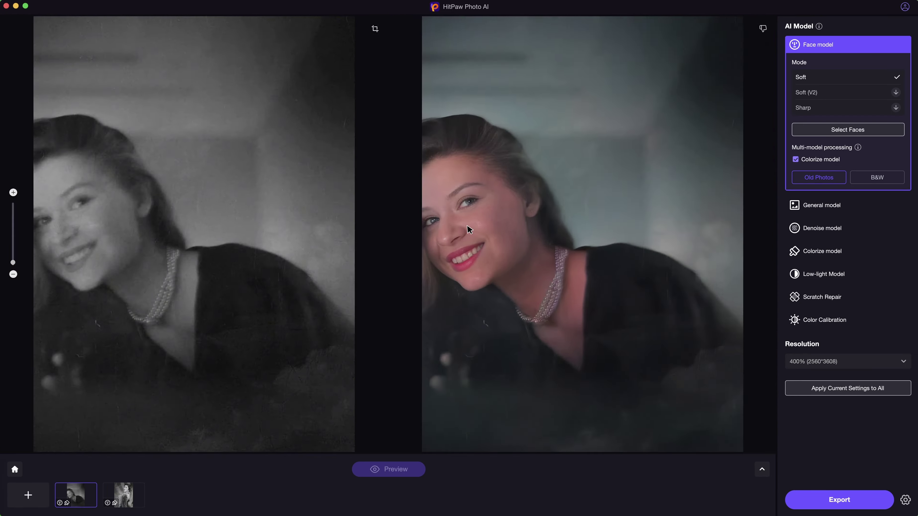
# Step: Zoom and pan the comparison across the colourised face, forehead and hair
pyautogui.scroll(5, 487, 233)
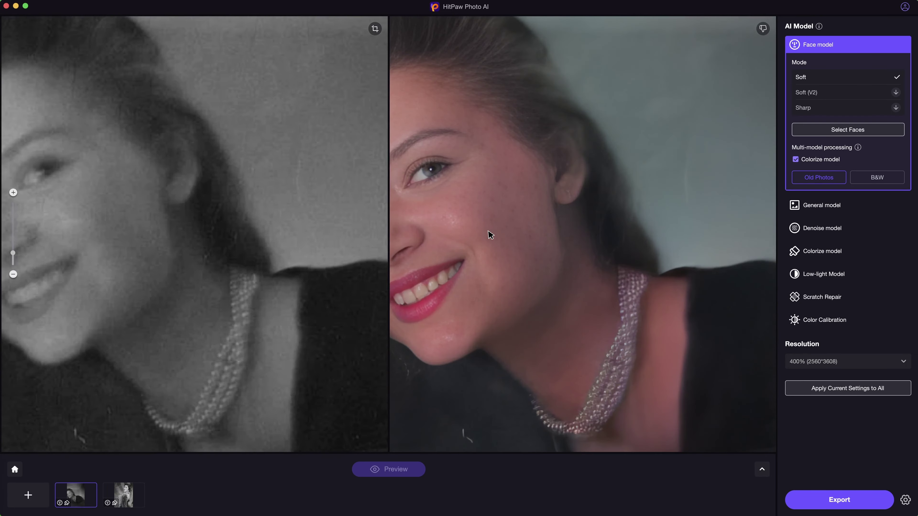
pyautogui.moveTo(494, 238); pyautogui.dragTo(666, 268)
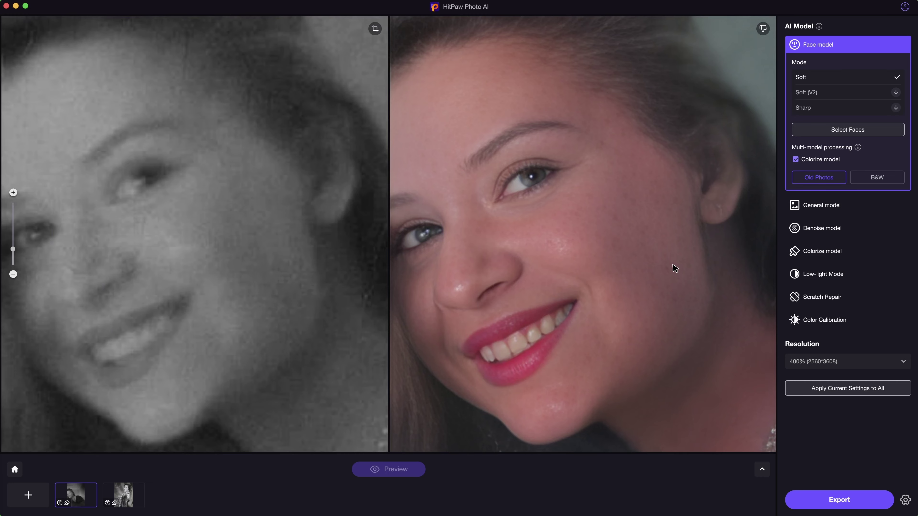
pyautogui.moveTo(590, 258); pyautogui.dragTo(608, 379)
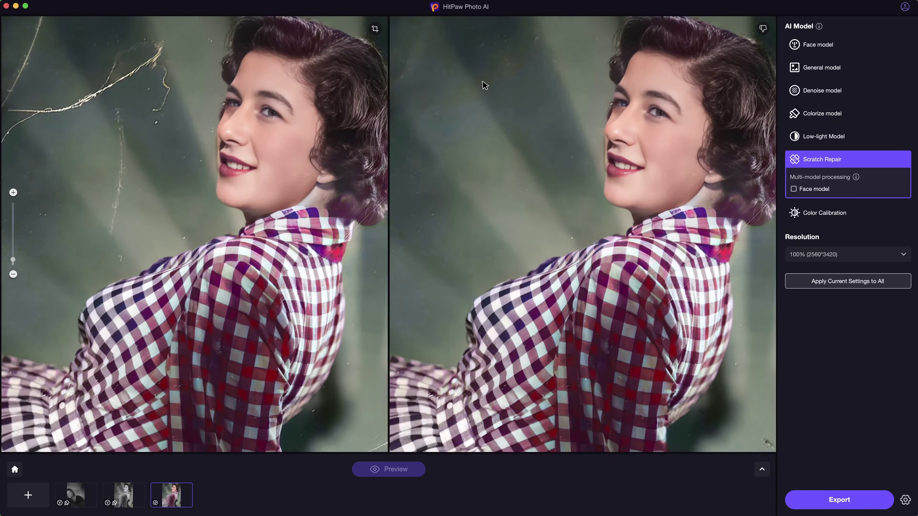
pyautogui.scroll(5, 483, 84)
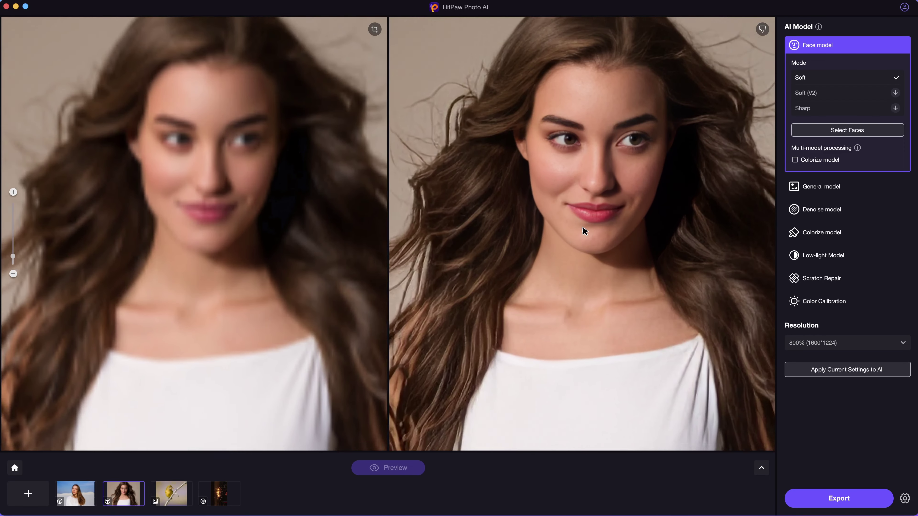
pyautogui.scroll(4, 585, 228)
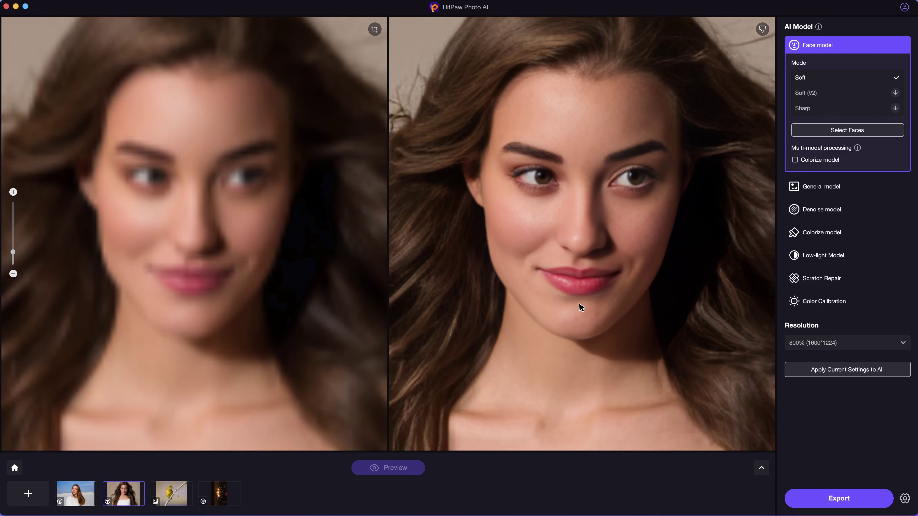
pyautogui.scroll(2, 596, 303)
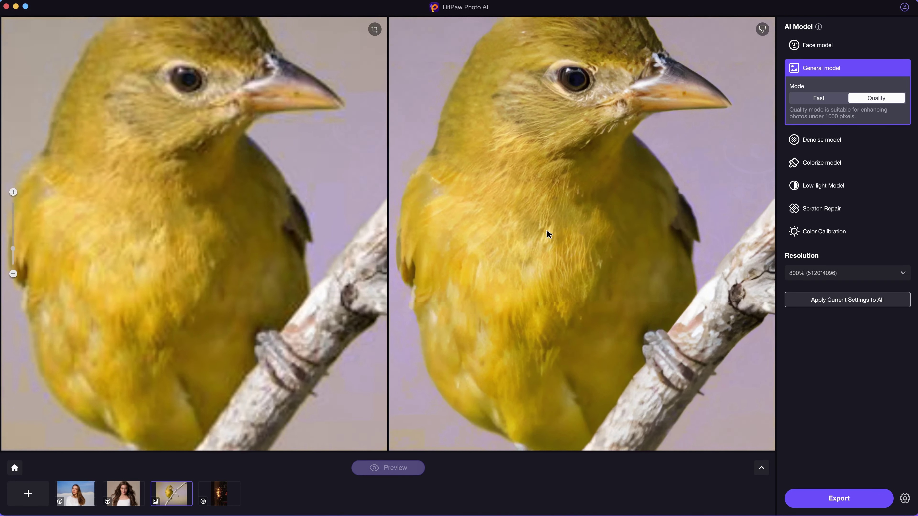
pyautogui.scroll(-2, 546, 253)
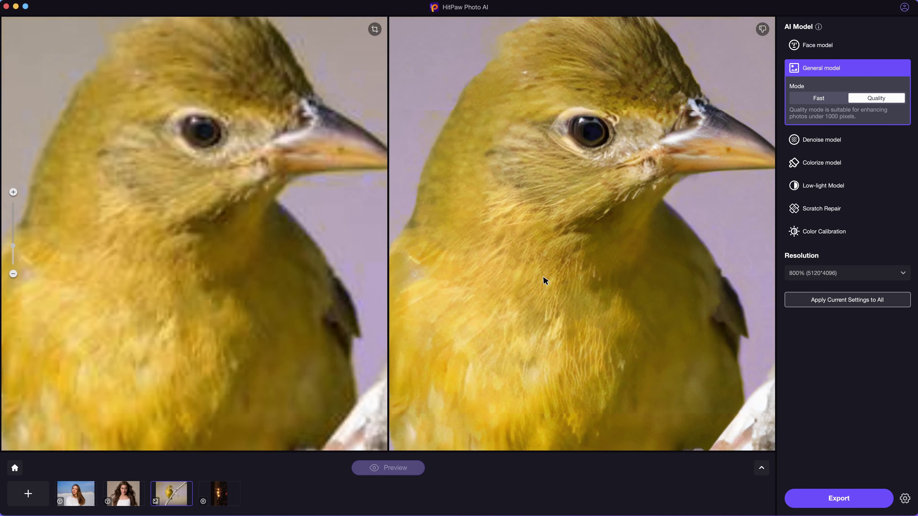
pyautogui.scroll(4, 592, 158)
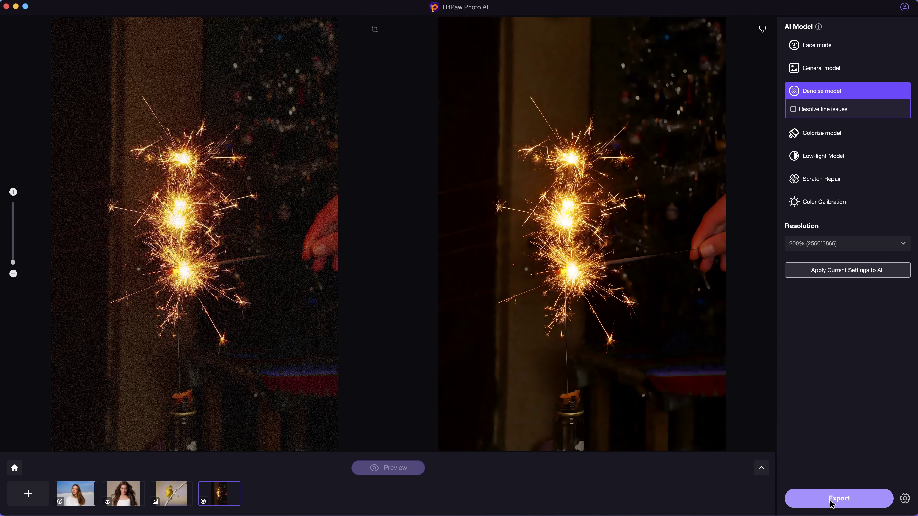
# Step: Export all four enhanced photos, check the second portrait's Original vs Soft, then open AI Generator
pyautogui.click(837, 502)
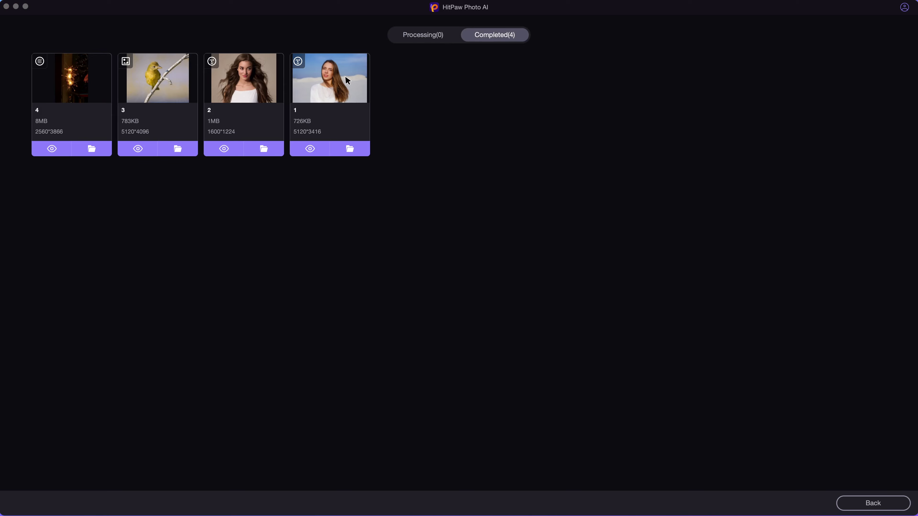
pyautogui.click(225, 149)
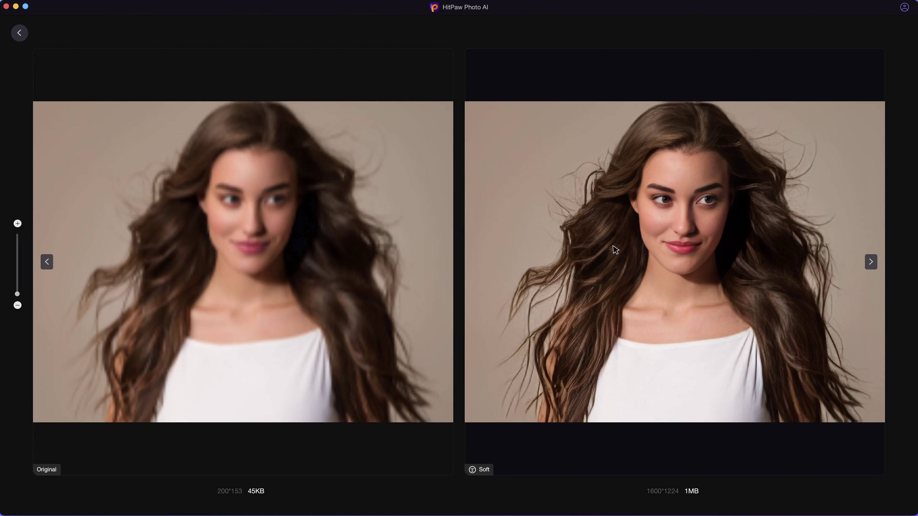
pyautogui.scroll(5, 711, 261)
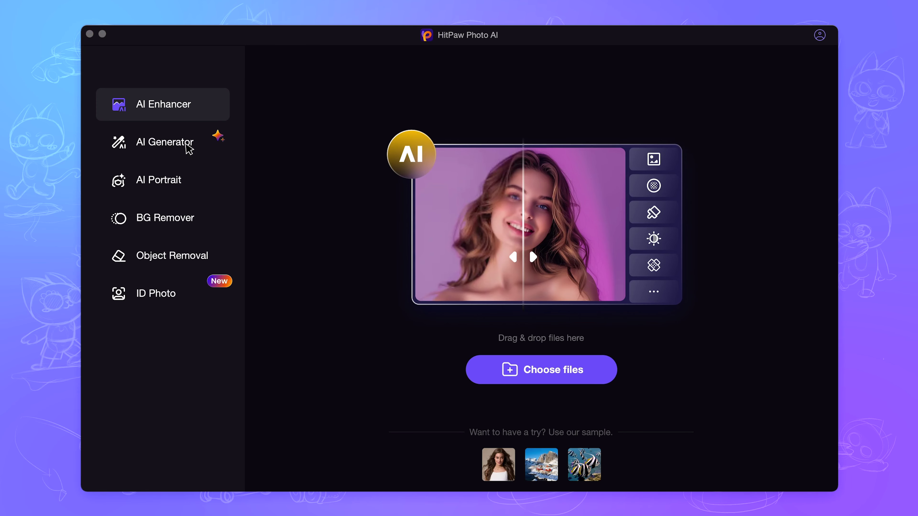
pyautogui.click(188, 149)
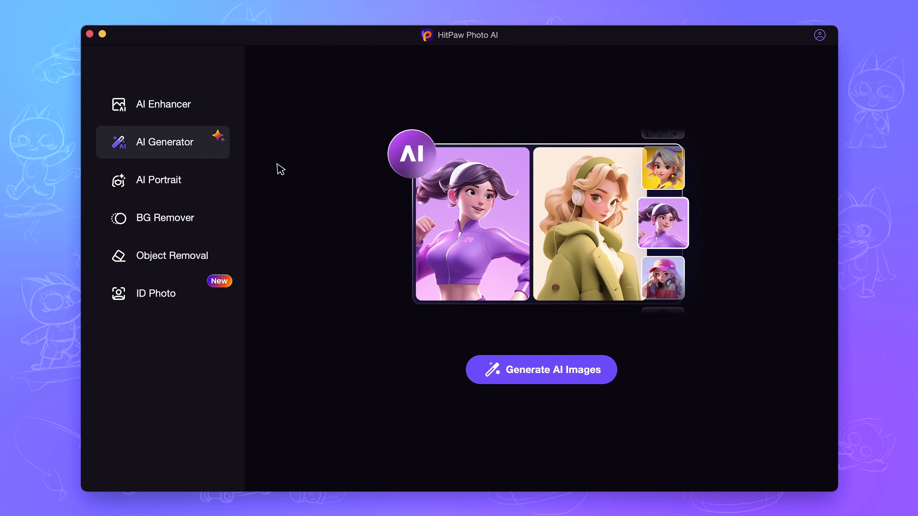
# Step: Browse AI Portrait, BG Remover, Object Removal and ID Photo, then return to AI Enhancer
pyautogui.click(173, 187)
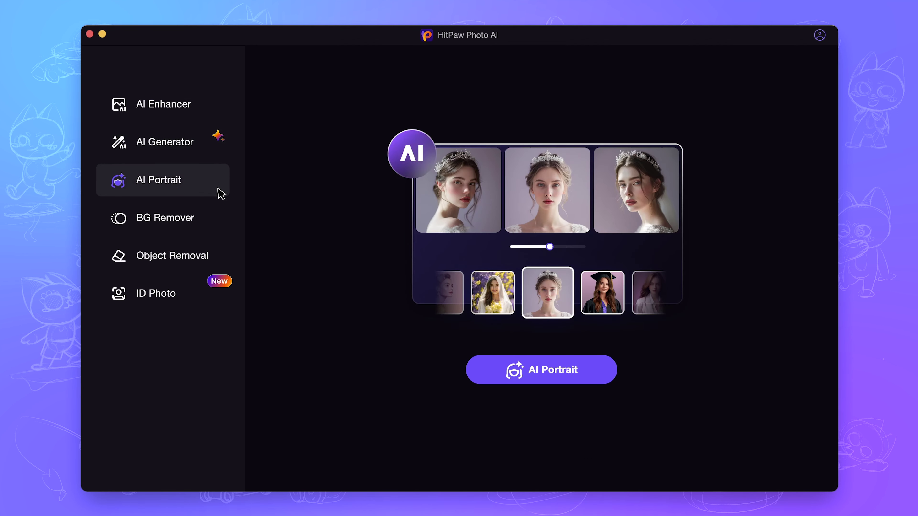
pyautogui.click(193, 222)
pyautogui.click(201, 253)
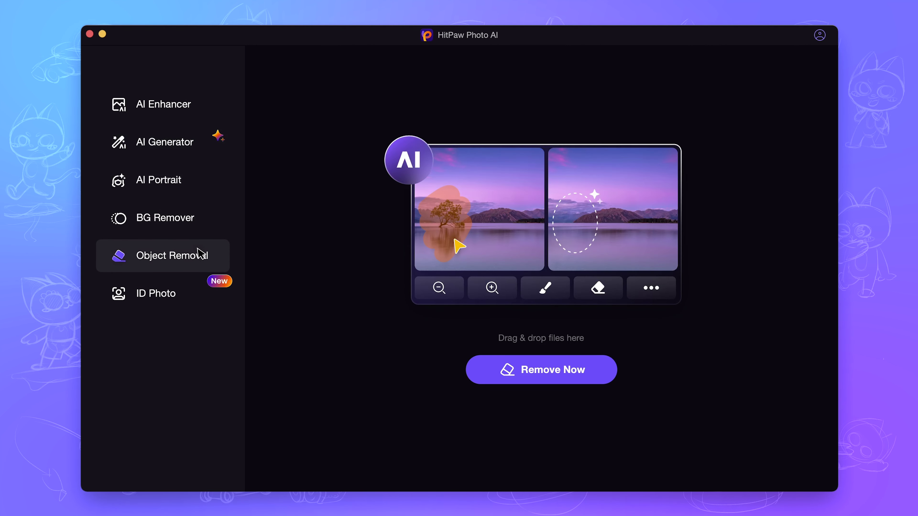
pyautogui.click(180, 302)
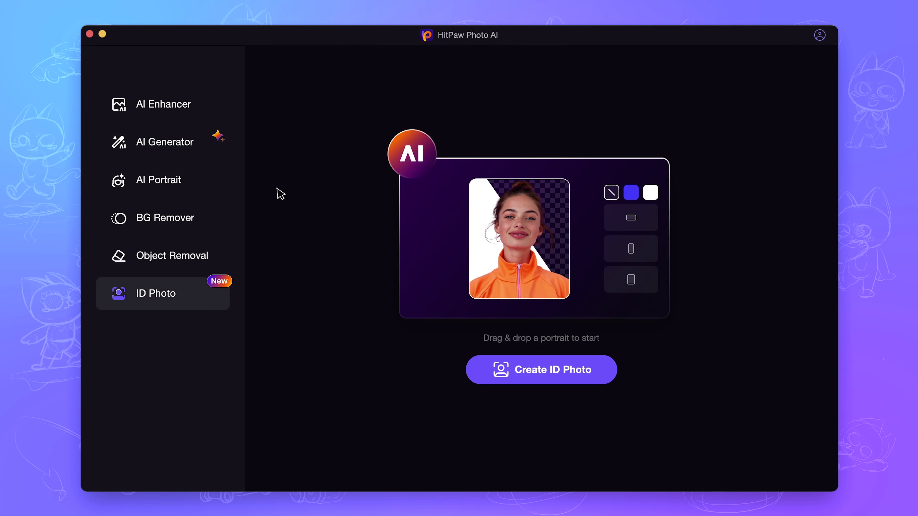
pyautogui.click(201, 110)
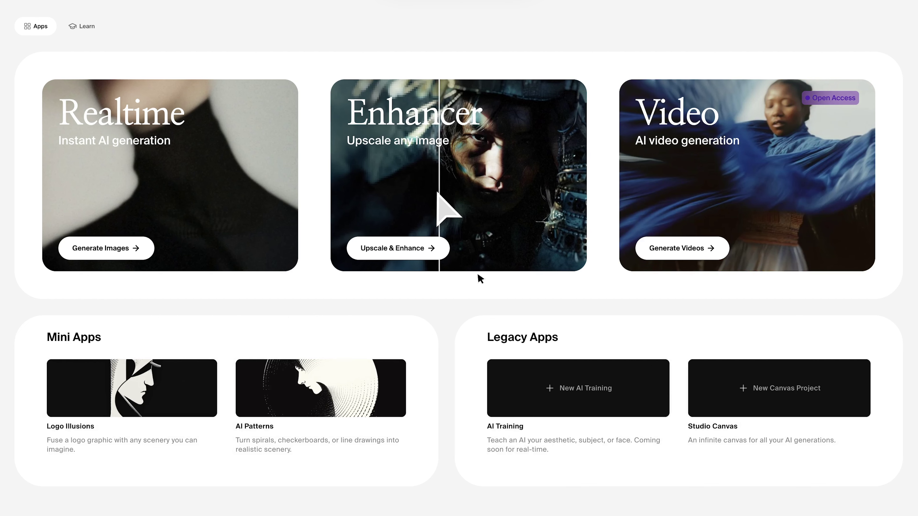
# Step: Upload the sand-dune portrait to Krea's Enhancer with AI Strength 0.60, Resemblance 0.40, Color Correction off
pyautogui.click(463, 206)
pyautogui.moveTo(653, 223); pyautogui.dragTo(431, 196)
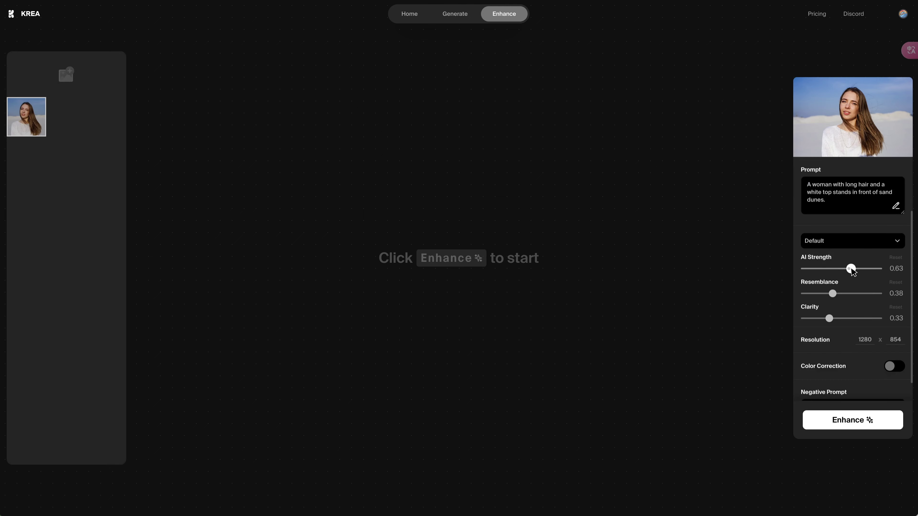
pyautogui.moveTo(852, 269); pyautogui.dragTo(850, 269)
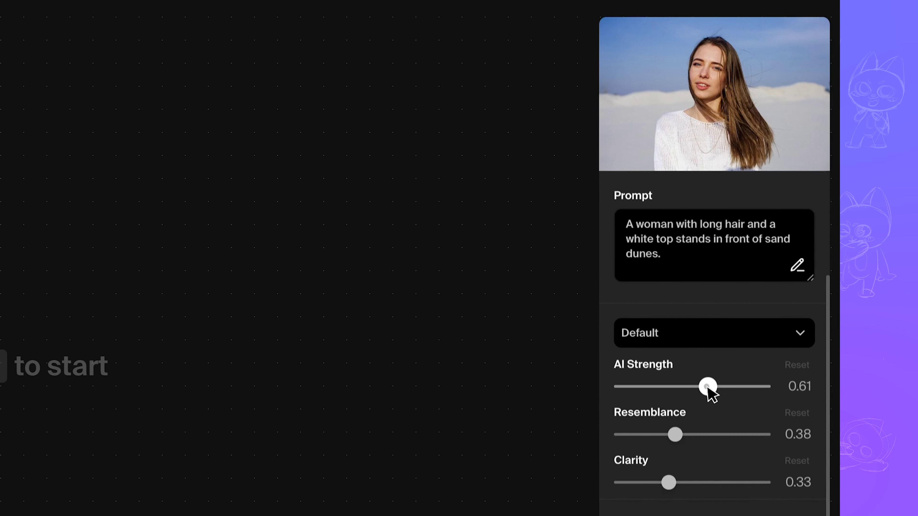
pyautogui.moveTo(675, 434)
pyautogui.mouseDown()
pyautogui.moveTo(694, 433)
pyautogui.moveTo(649, 433)
pyautogui.moveTo(675, 433)
pyautogui.mouseUp()
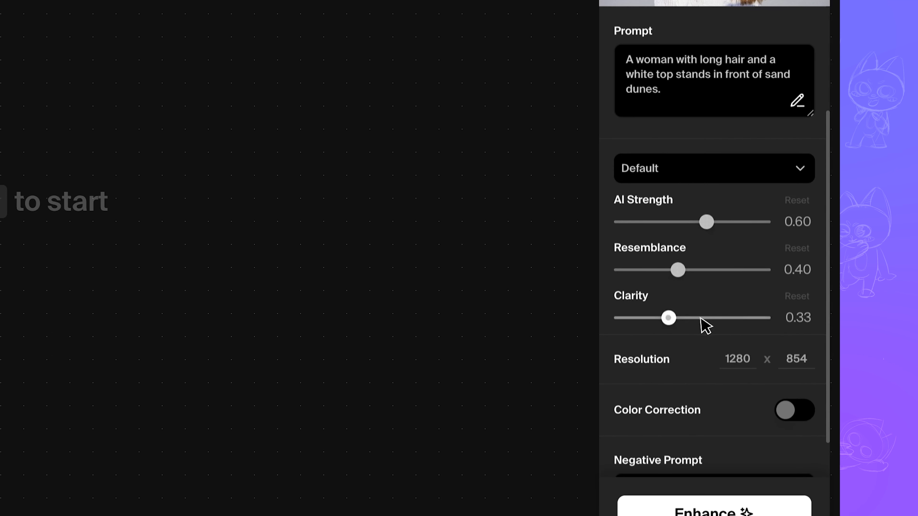
pyautogui.scroll(-2, 723, 374)
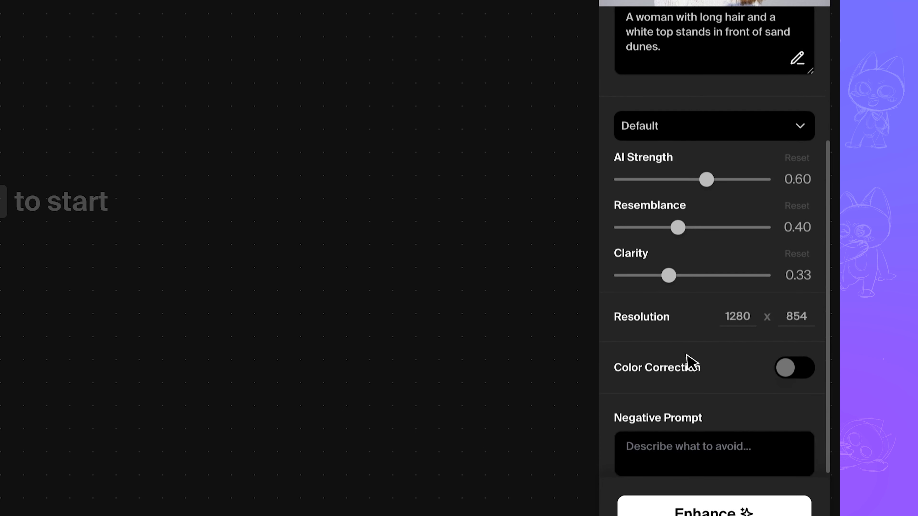
pyautogui.click(791, 371)
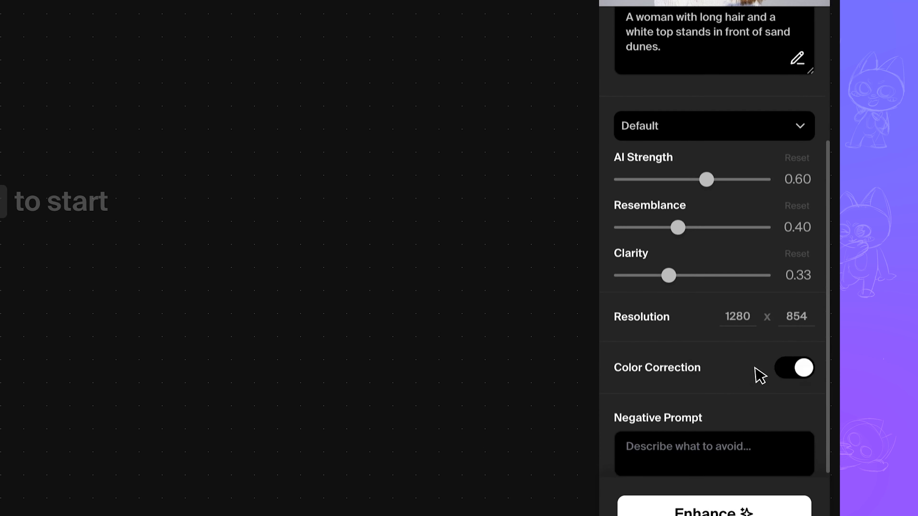
pyautogui.click(804, 371)
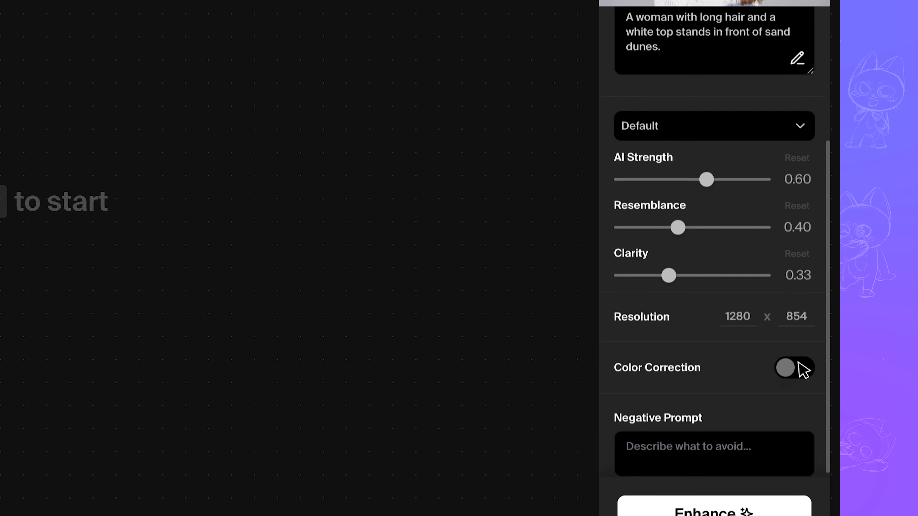
# Step: Enhance the portrait at 2x and drag the before/after divider to compare it with the original
pyautogui.click(714, 460)
pyautogui.scroll(5, 728, 375)
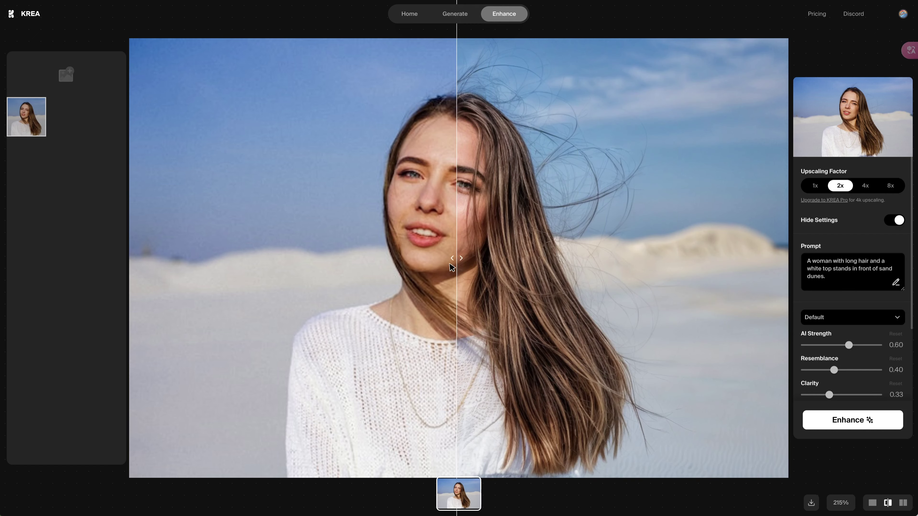
pyautogui.moveTo(451, 267); pyautogui.dragTo(270, 255)
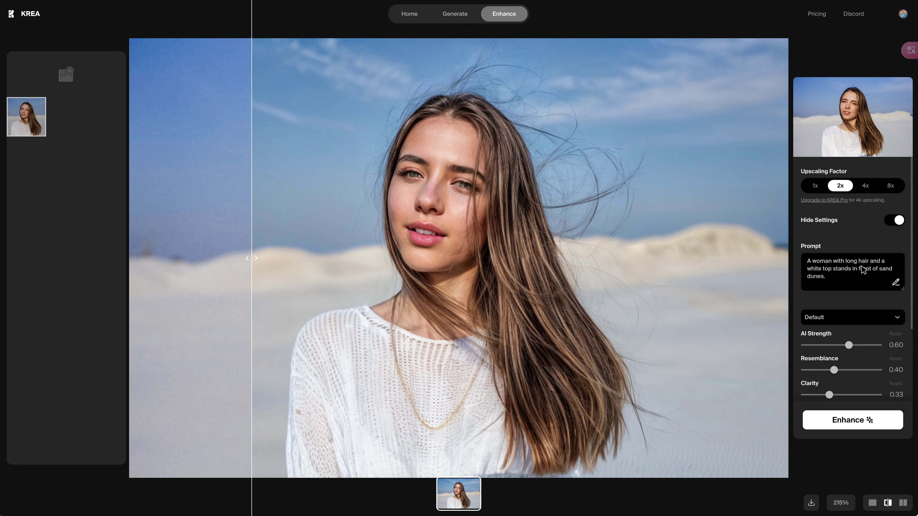
pyautogui.moveTo(623, 253); pyautogui.dragTo(649, 287)
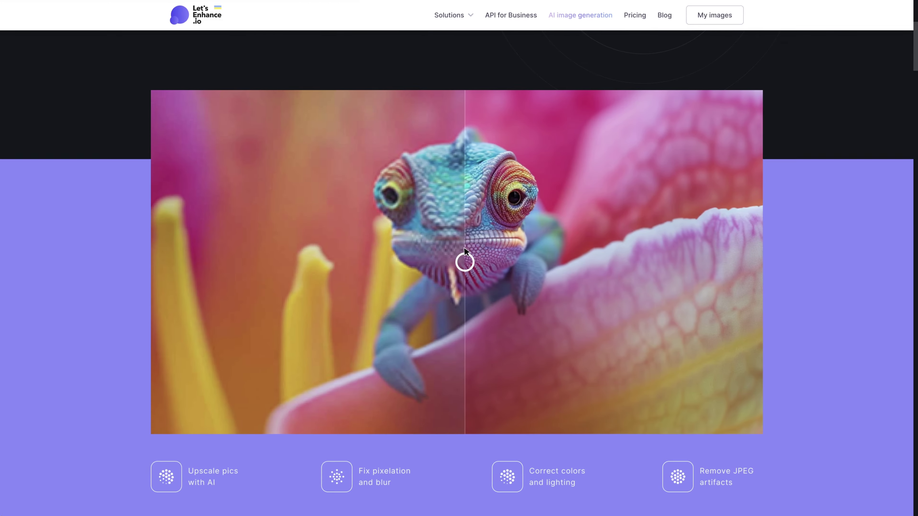
pyautogui.scroll(6, 458, 249)
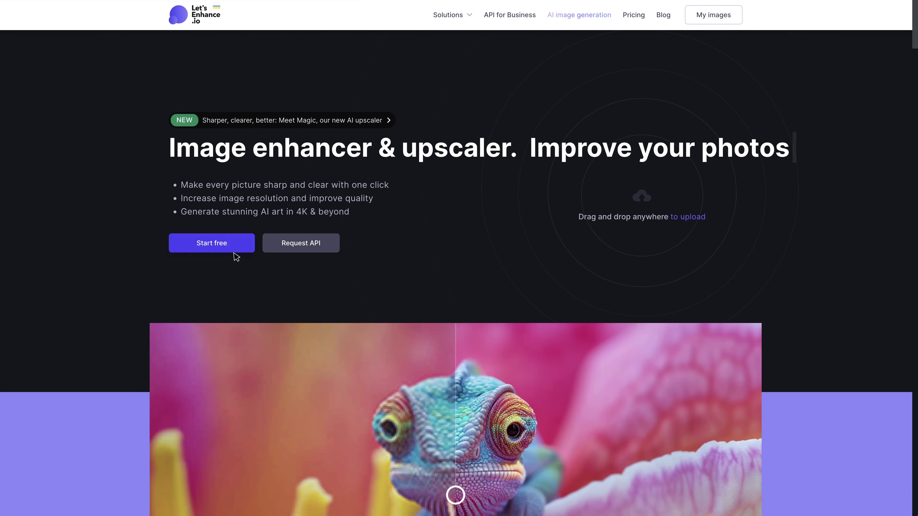
# Step: Upload the portrait and process a Smart Enhance 2x upscale with 30% light, tone and colour enhance
pyautogui.click(223, 248)
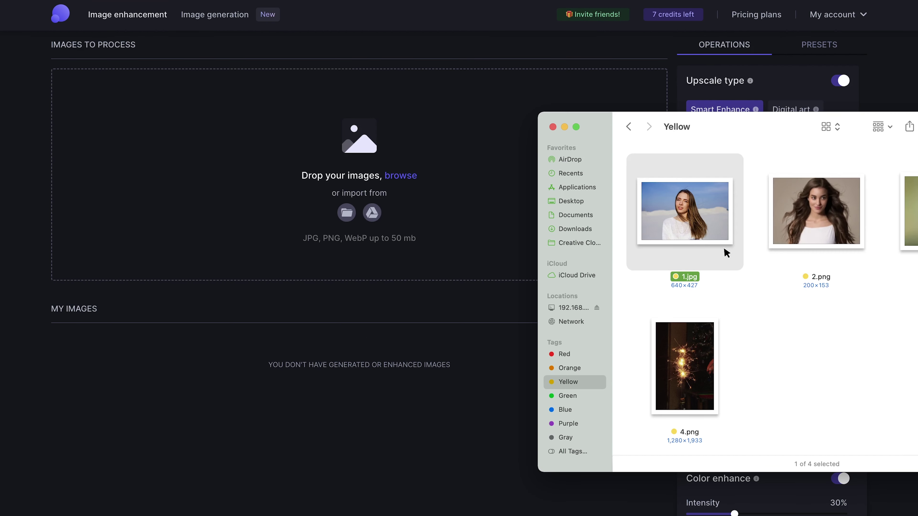
pyautogui.moveTo(655, 193); pyautogui.dragTo(299, 149)
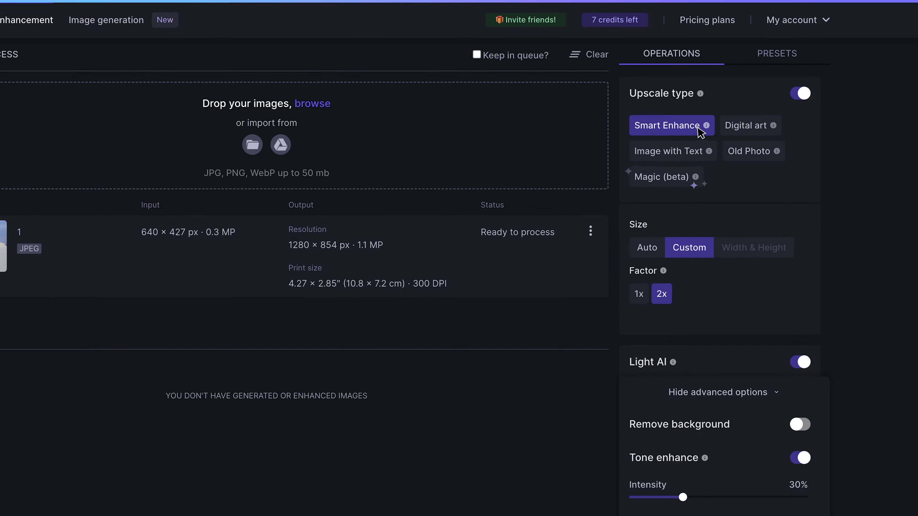
pyautogui.moveTo(706, 125)
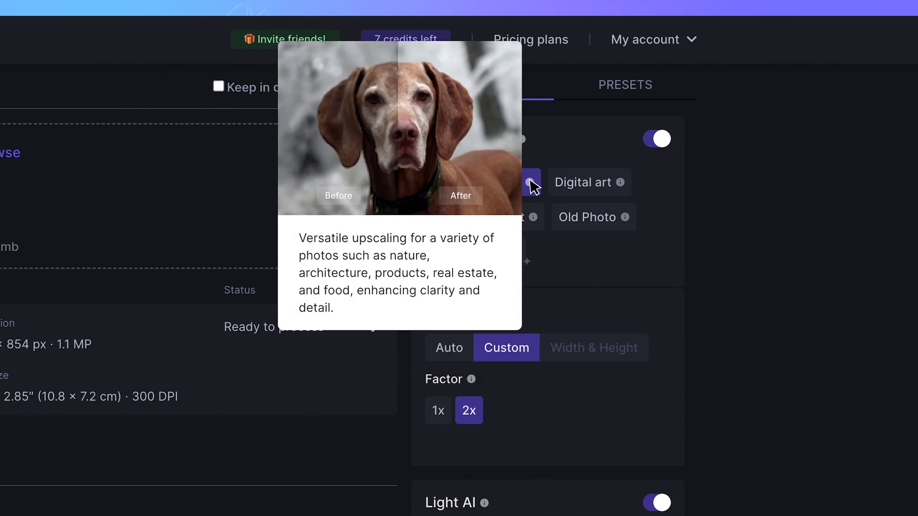
pyautogui.moveTo(621, 183)
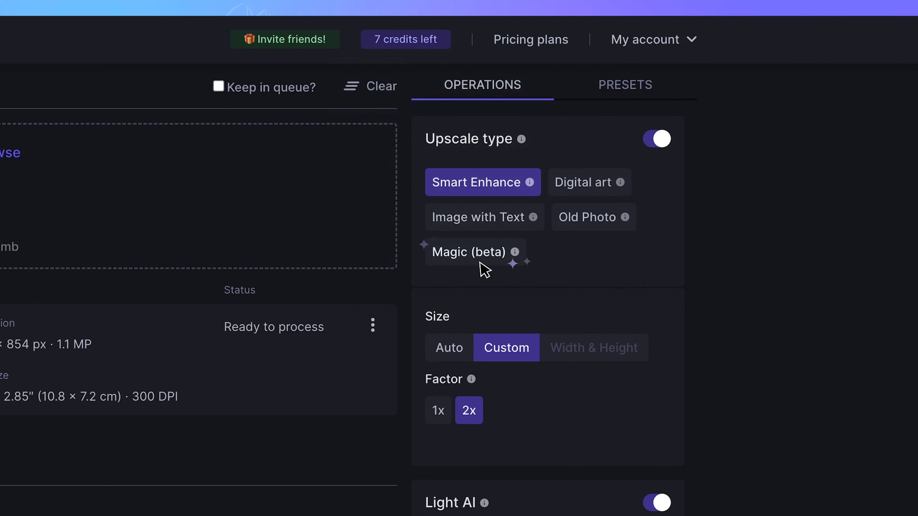
pyautogui.scroll(-2, 486, 341)
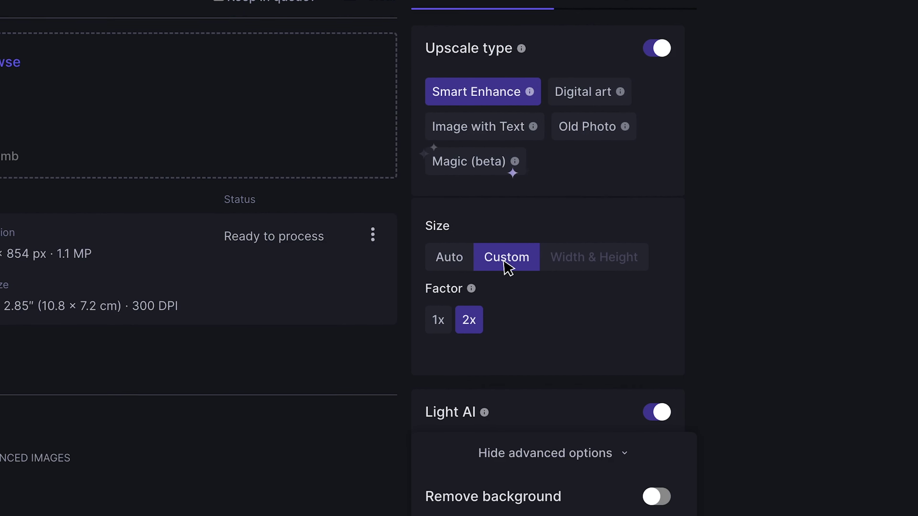
pyautogui.scroll(-1, 509, 346)
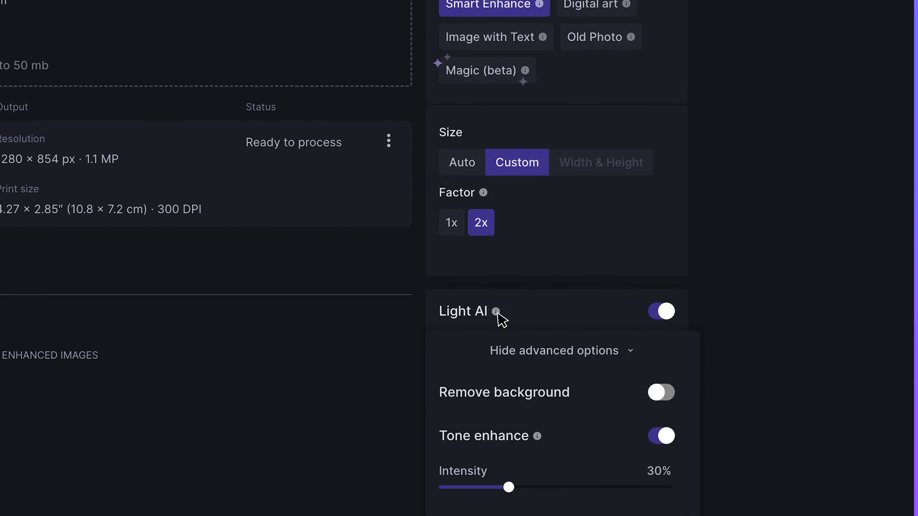
pyautogui.moveTo(485, 388)
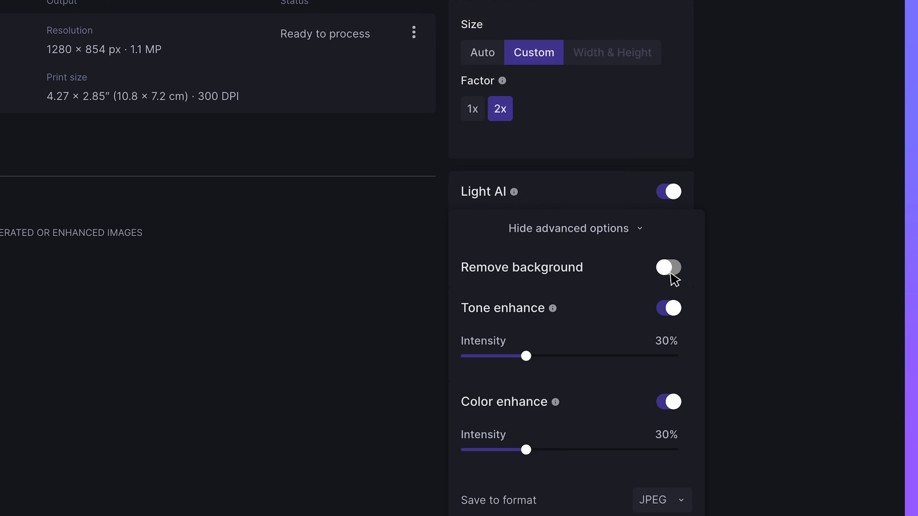
pyautogui.click(577, 515)
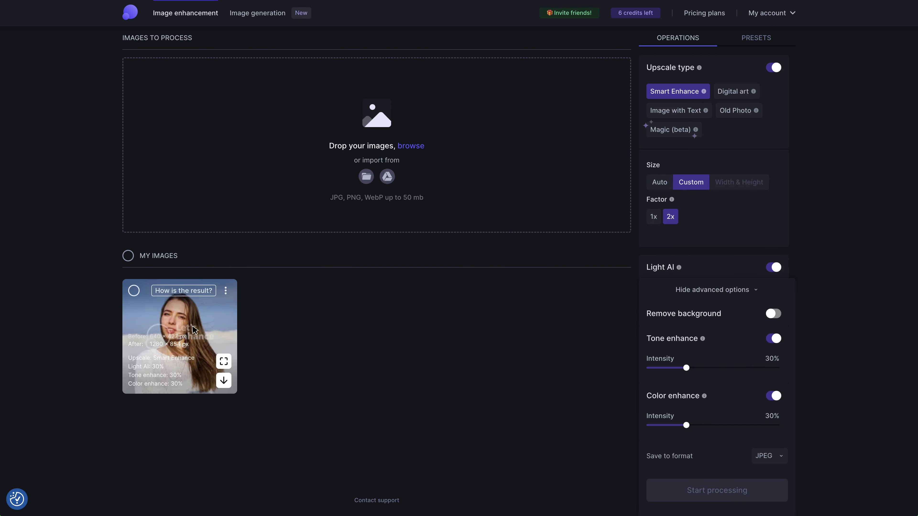
# Step: Compare the 1280×854 upscale with the 640×427 original, then choose the Magic (beta) upscale type
pyautogui.click(195, 330)
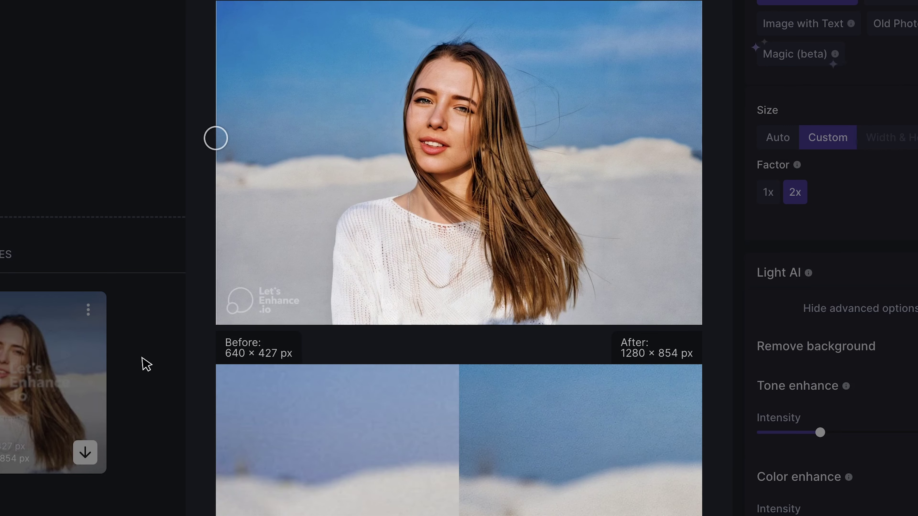
pyautogui.click(146, 365)
pyautogui.click(795, 54)
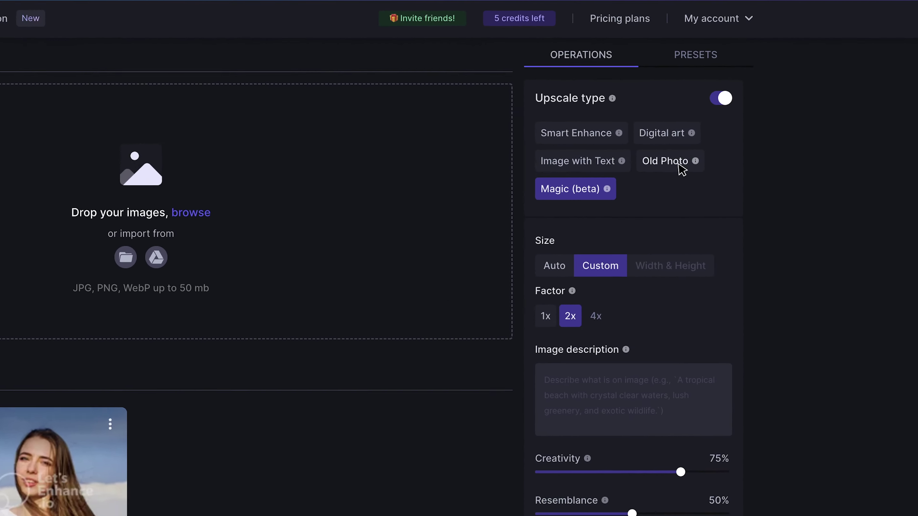
# Step: Try Old Photo, return to Magic (beta), and raise Creativity to about 70%
pyautogui.click(680, 167)
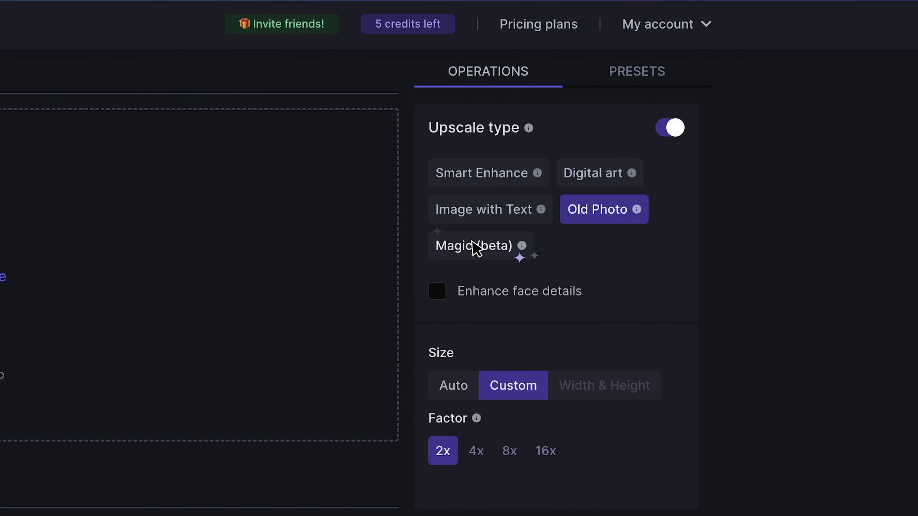
pyautogui.click(477, 248)
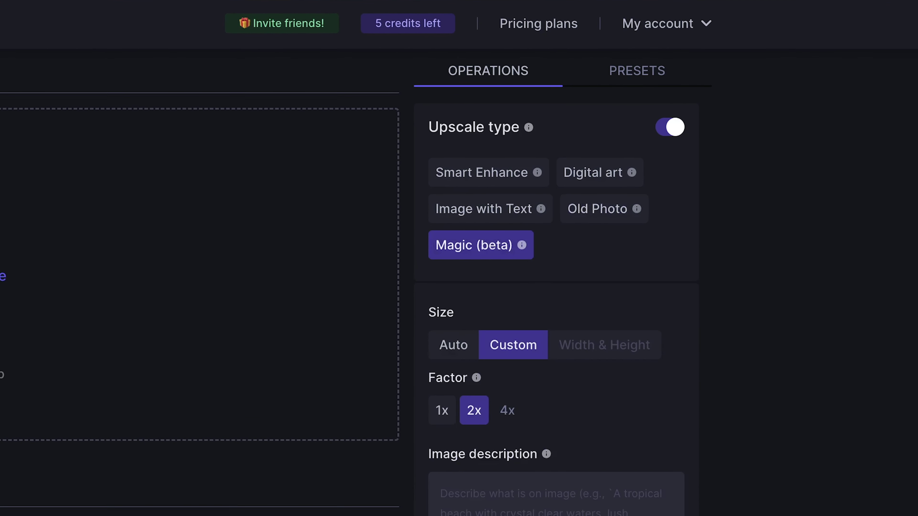
pyautogui.moveTo(486, 506); pyautogui.dragTo(614, 228)
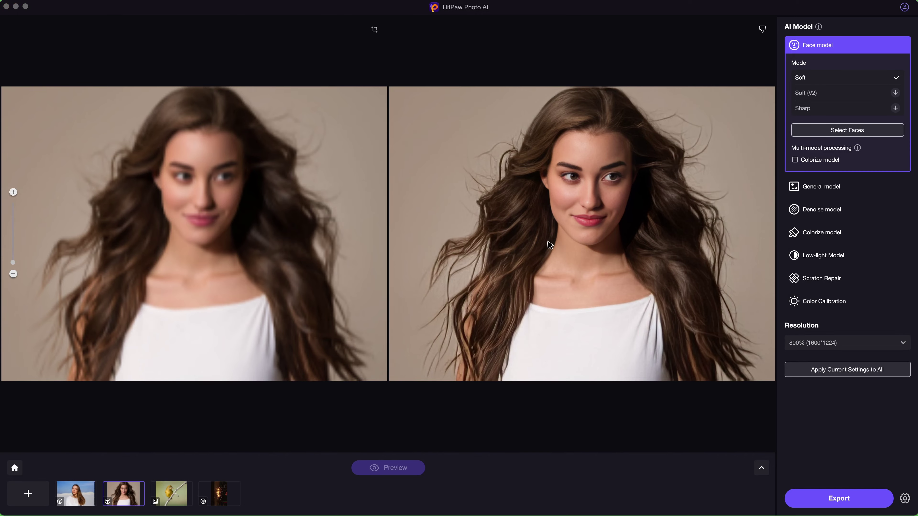
# Step: Zoom into the long-haired woman's face and pan to compare the blurry original with the Face Soft result
pyautogui.scroll(5, 583, 226)
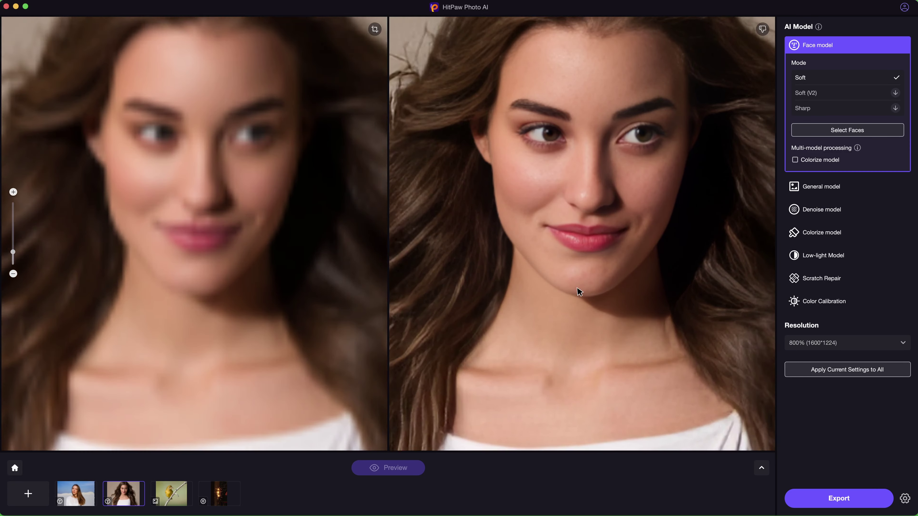
pyautogui.scroll(2, 592, 305)
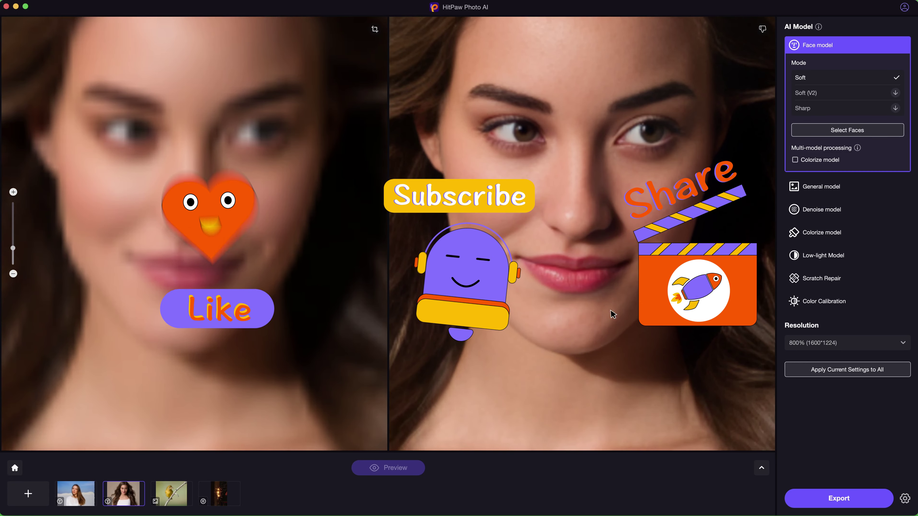
pyautogui.moveTo(613, 314); pyautogui.dragTo(629, 336)
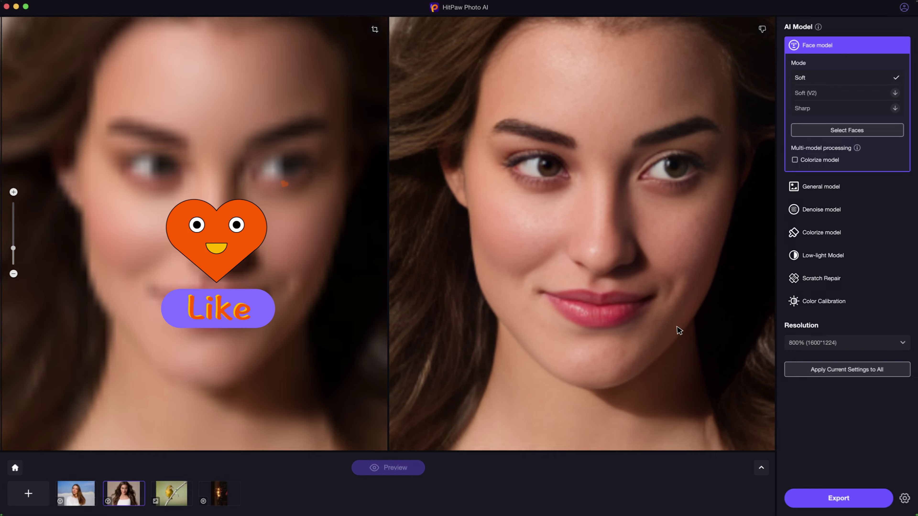